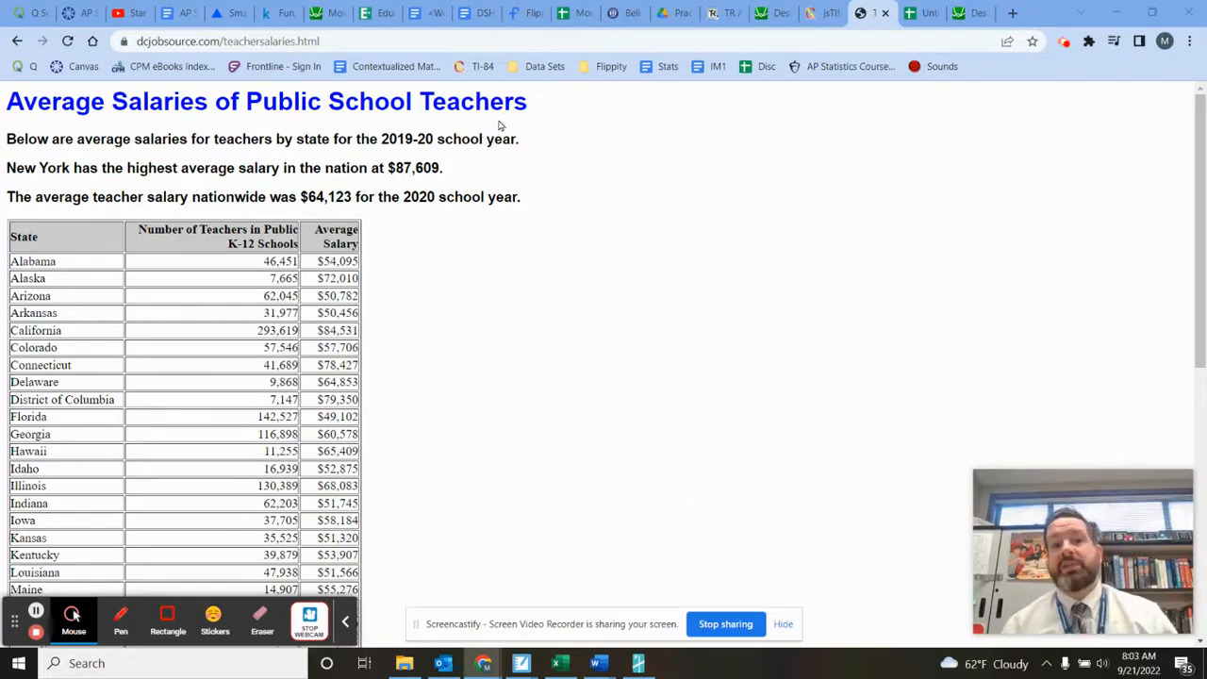
# Look over the state-by-state teacher salary table and copy the page's web address
pyautogui.scroll(-6, 459, 277)
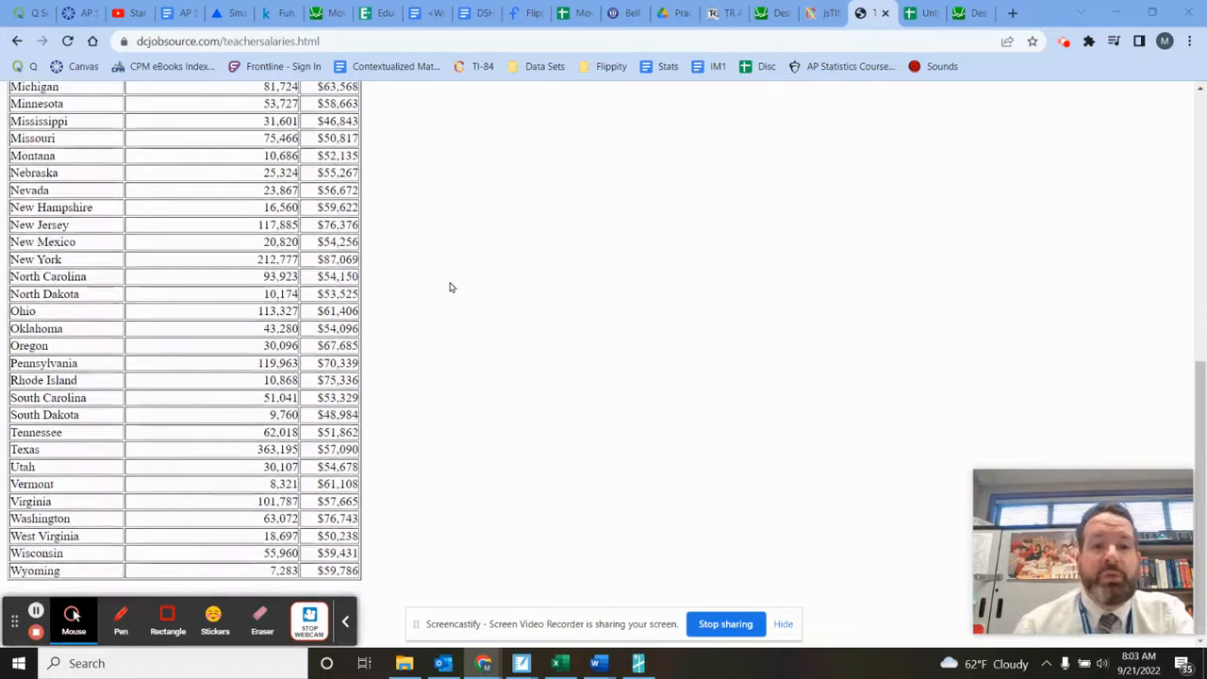
pyautogui.scroll(6, 451, 288)
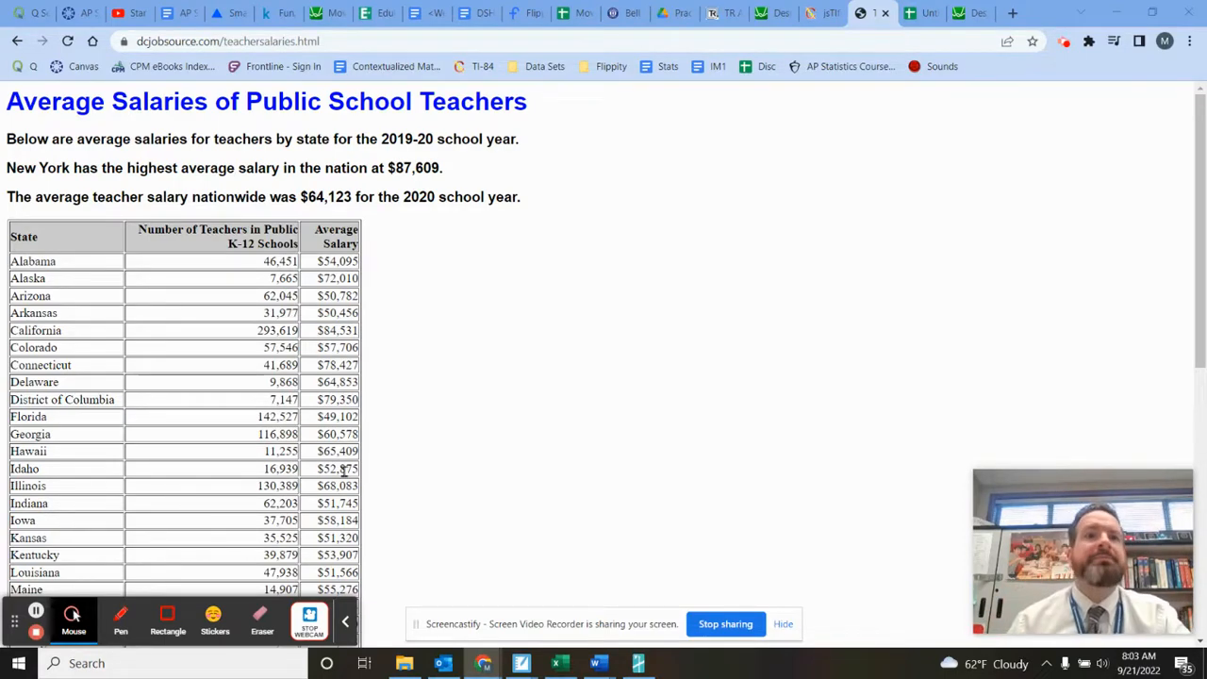
pyautogui.click(333, 38)
pyautogui.hotkey('ctrl', 'c')
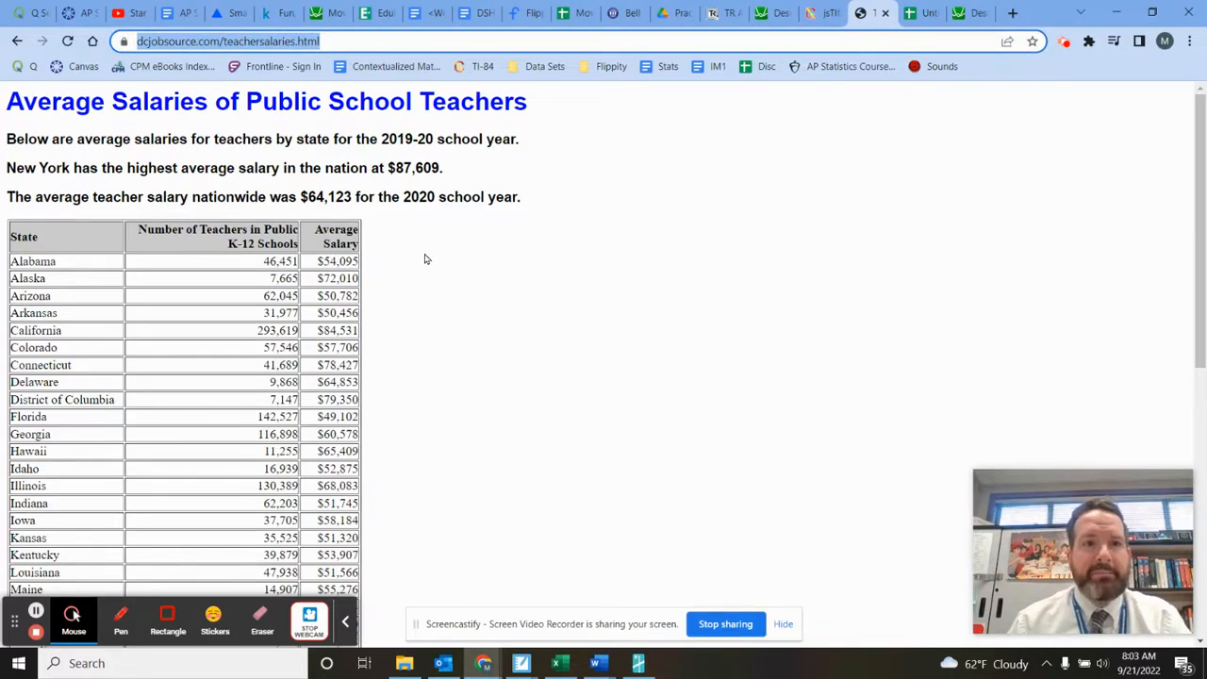
pyautogui.click(927, 12)
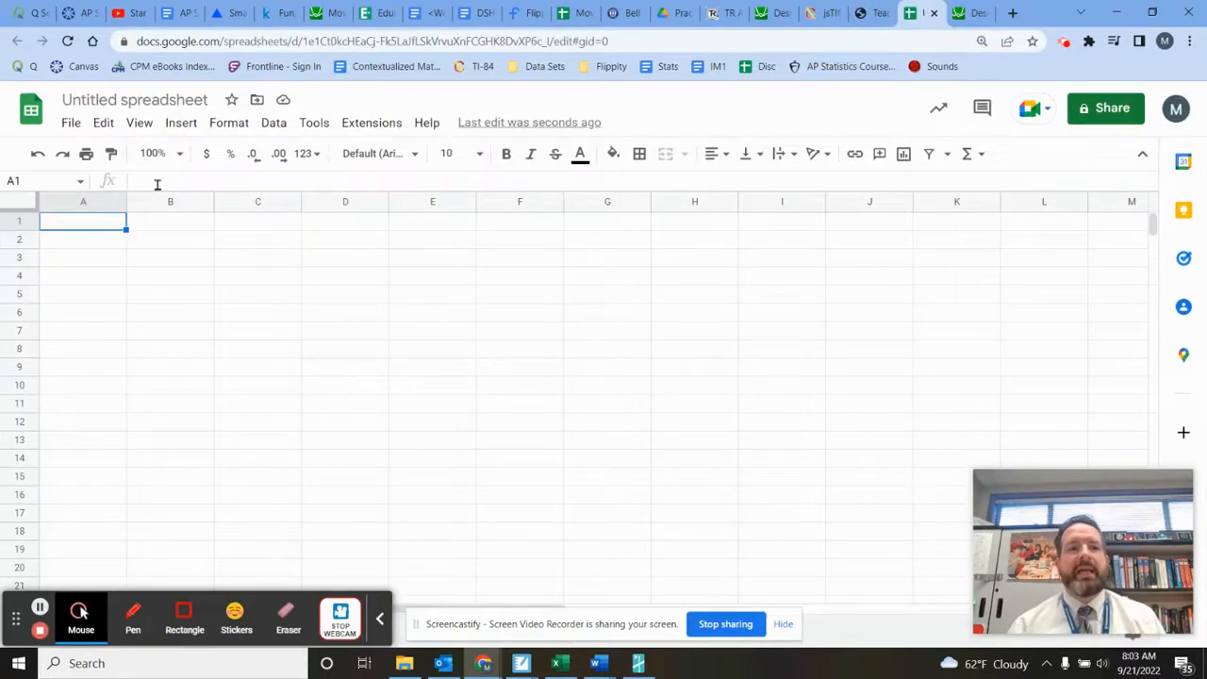
pyautogui.click(158, 184)
pyautogui.write('=')
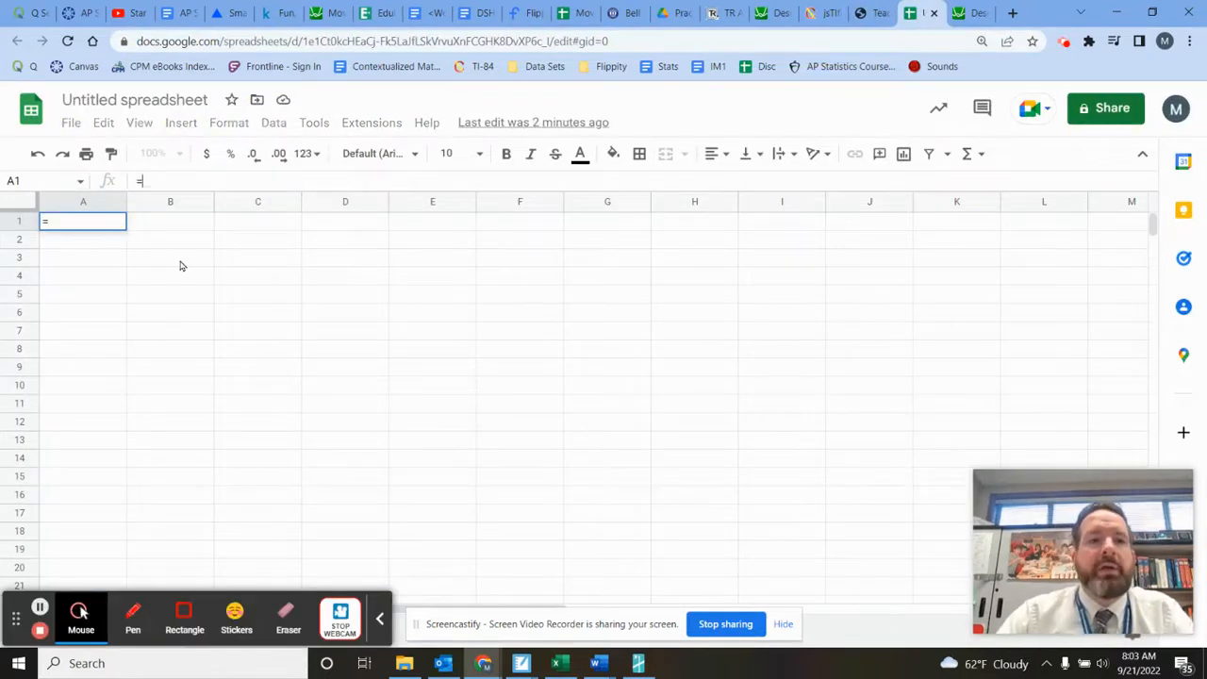
pyautogui.write('import')
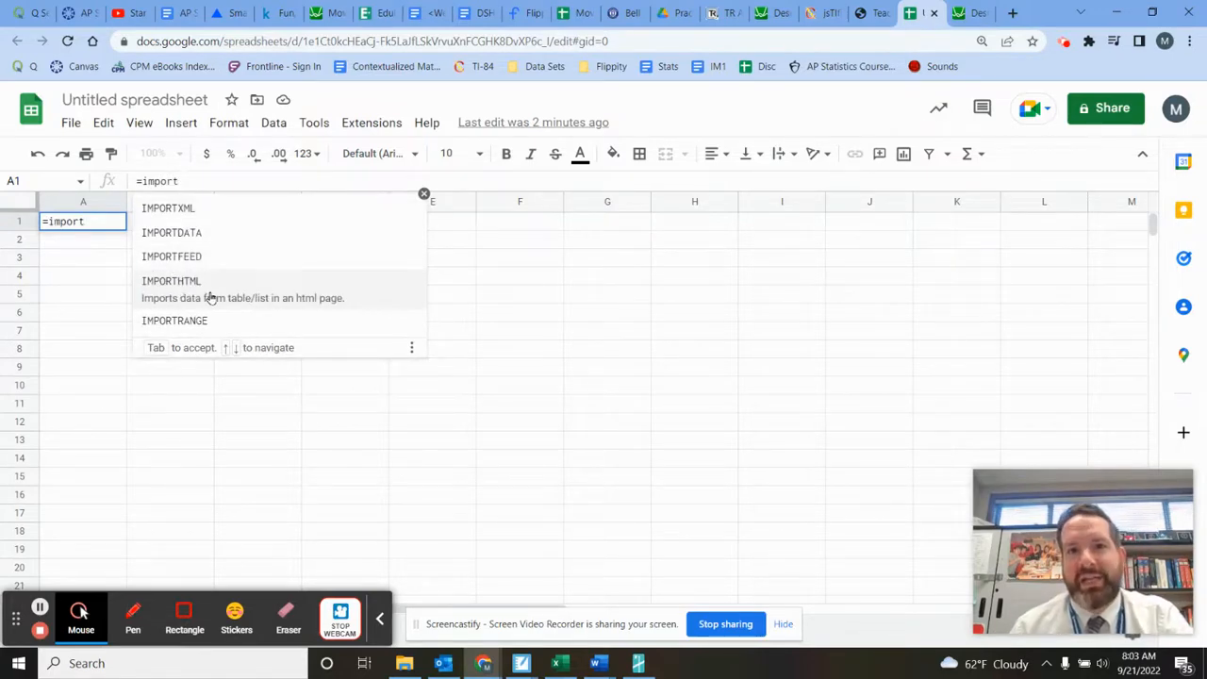
pyautogui.click(211, 298)
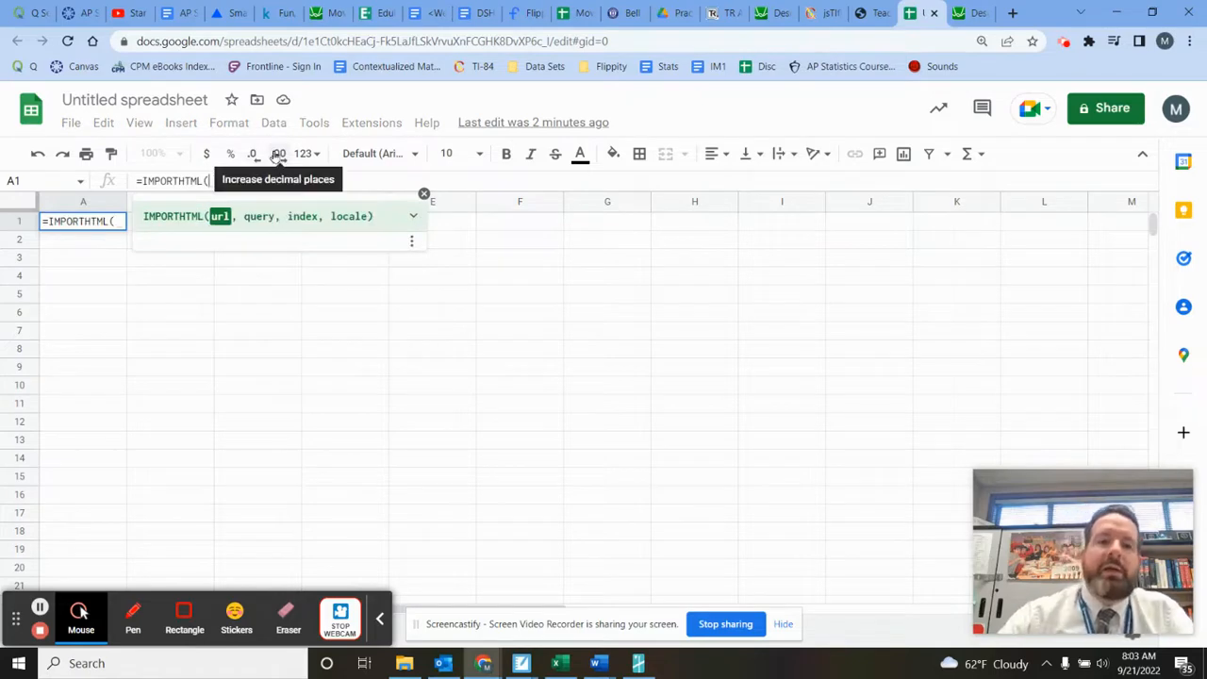
pyautogui.write('"')
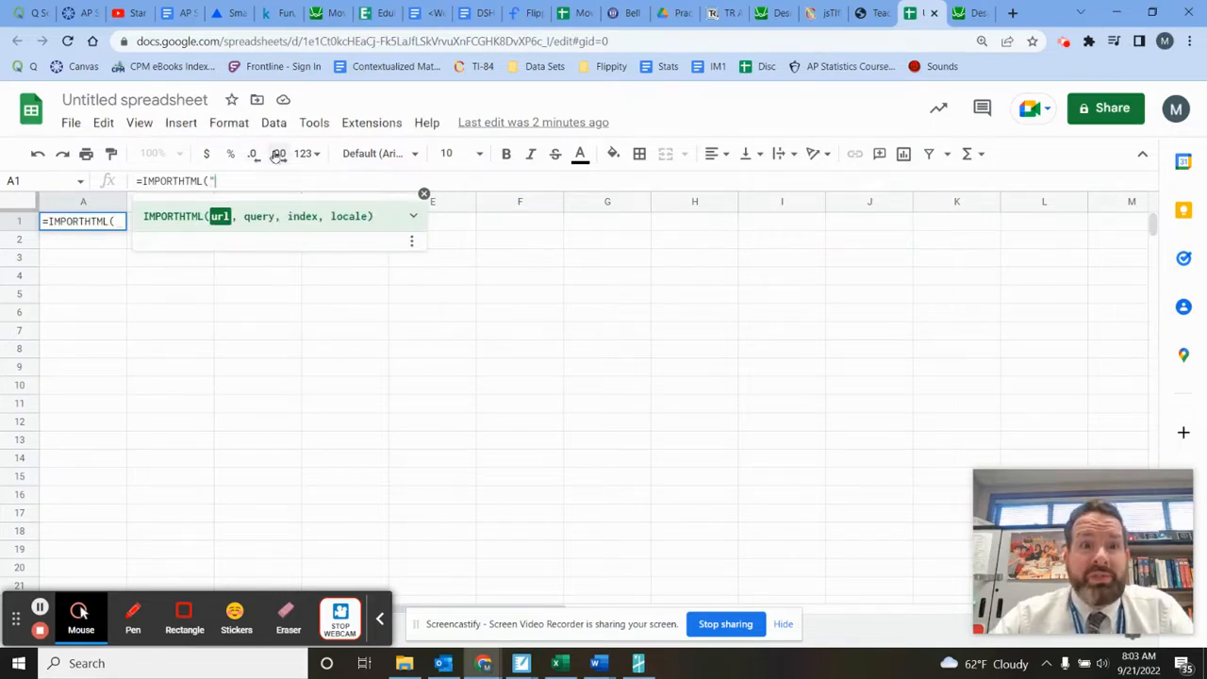
pyautogui.hotkey('ctrl', 'v')
pyautogui.write('"')
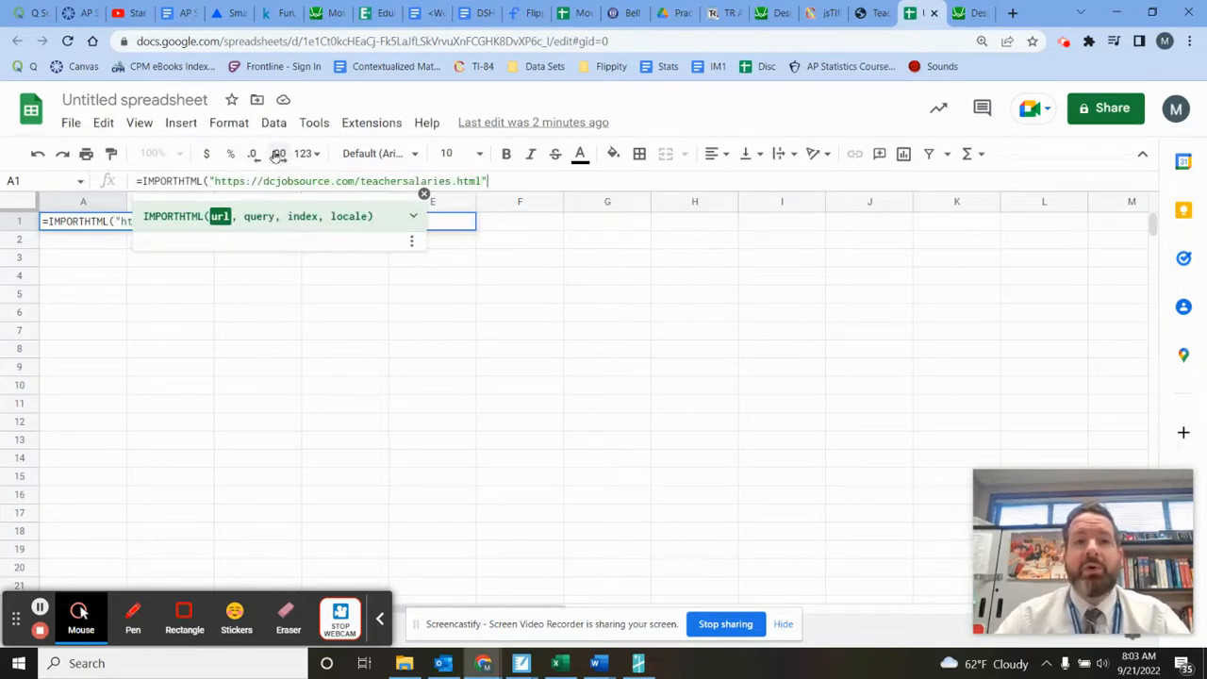
pyautogui.write(',"')
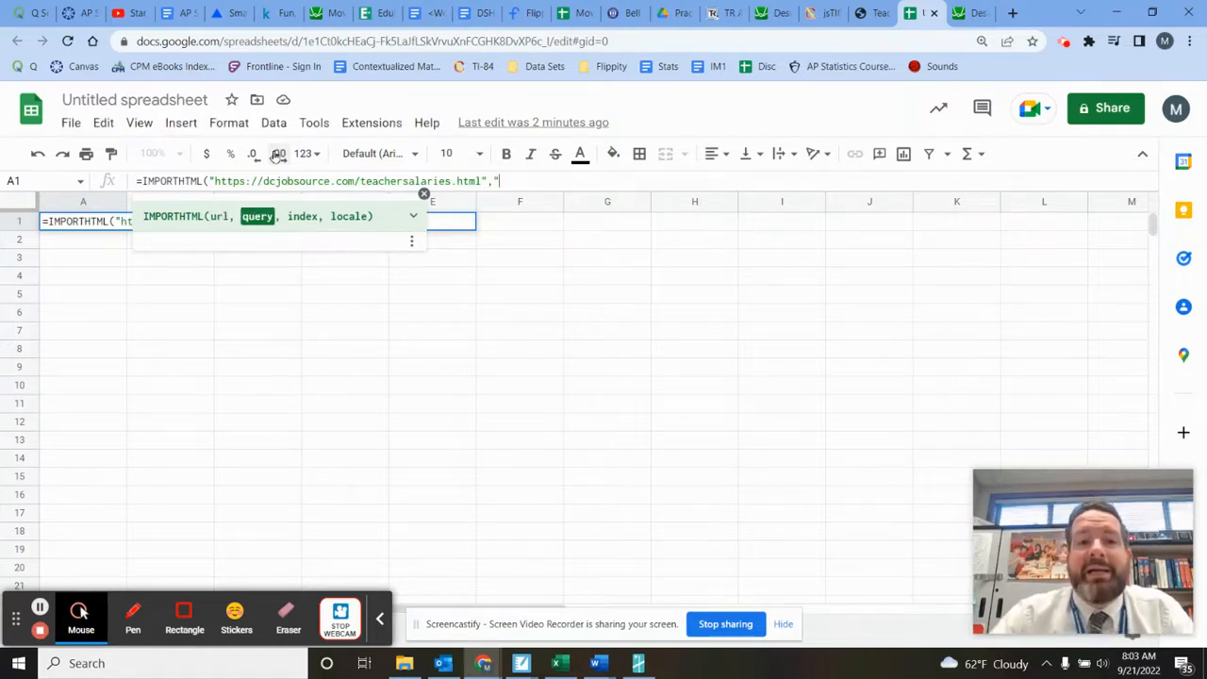
pyautogui.write('table"')
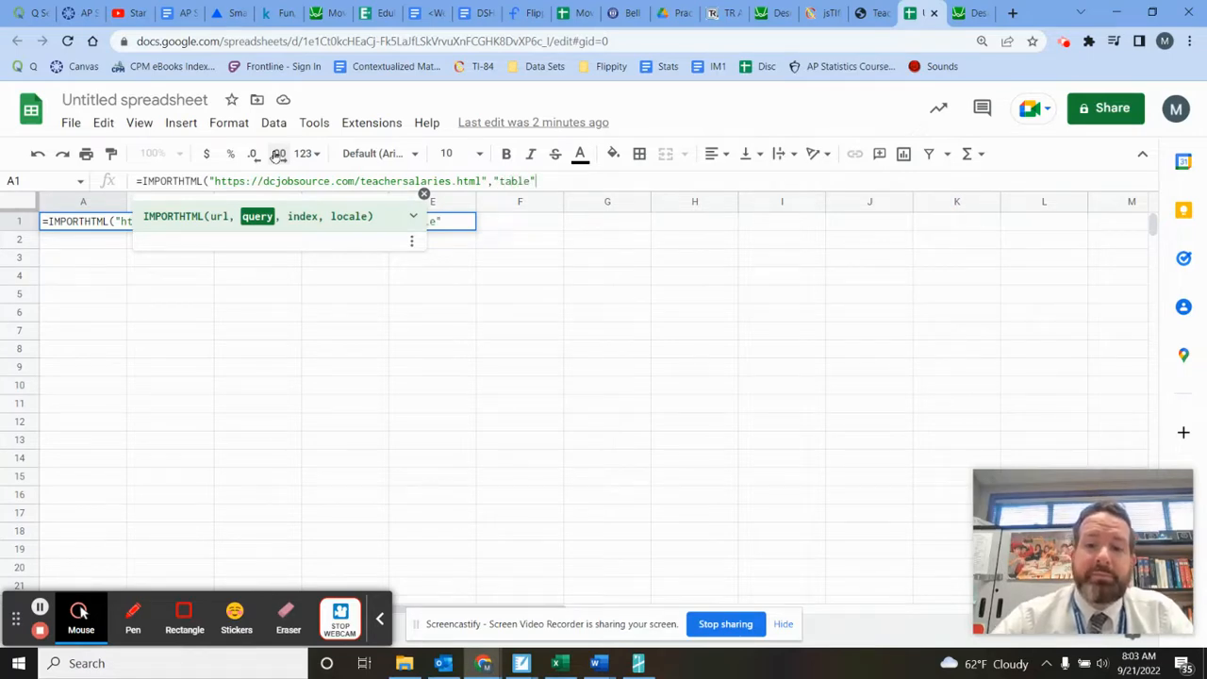
pyautogui.write(')')
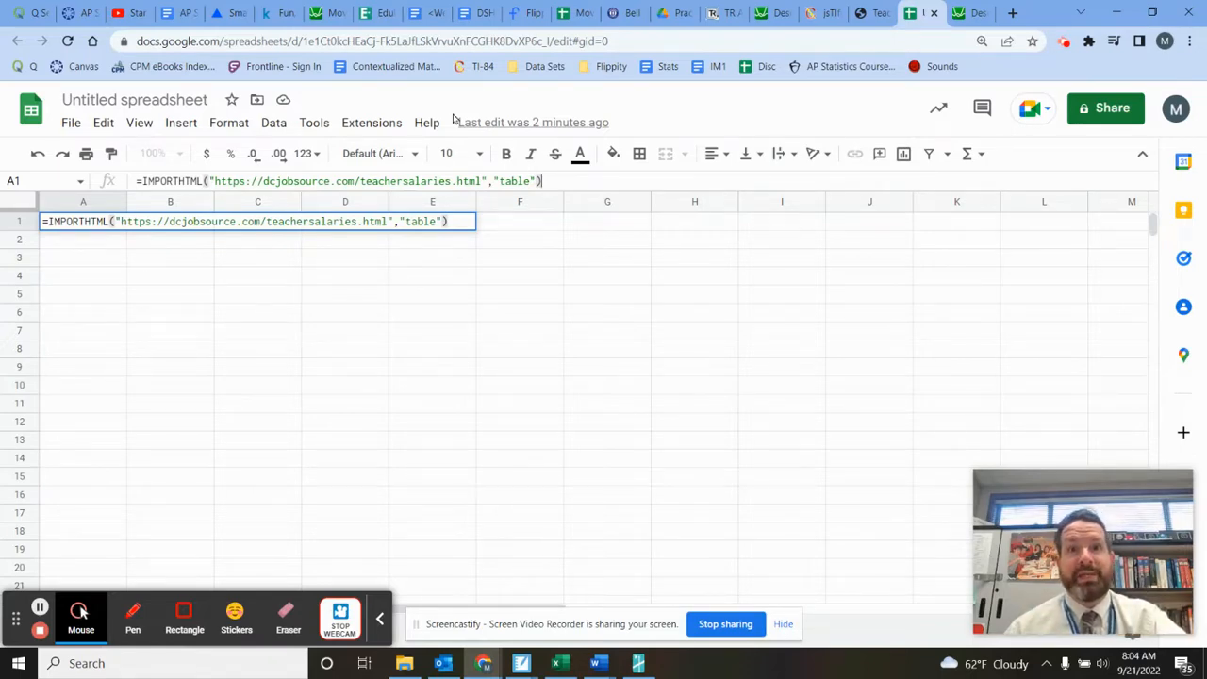
pyautogui.press('Return')
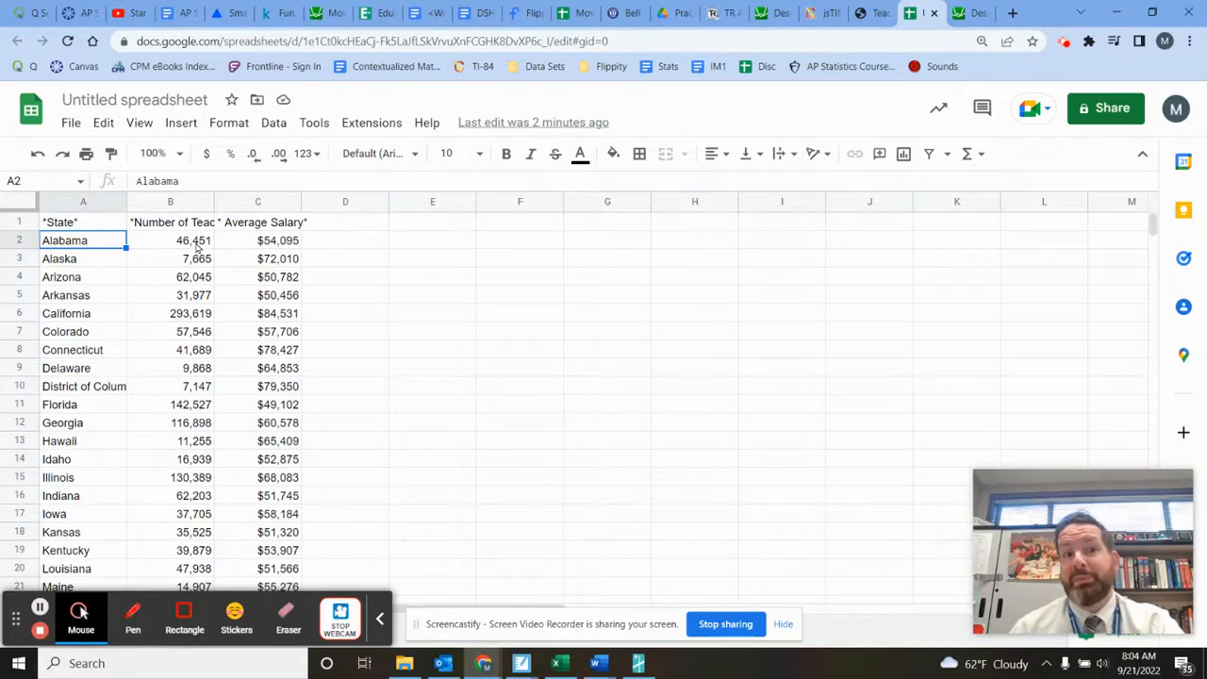
# Copy the imported data rows A2:C52 and paste them into the sheet starting at cell E2
pyautogui.click(467, 293)
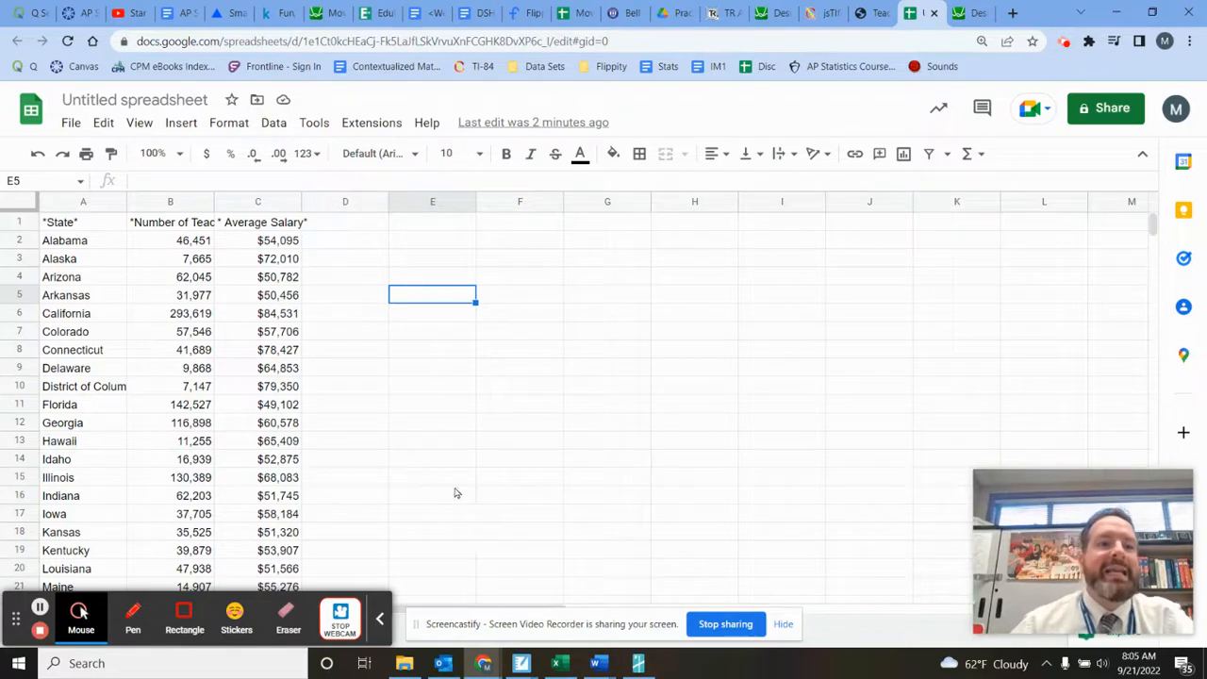
pyautogui.click(95, 244)
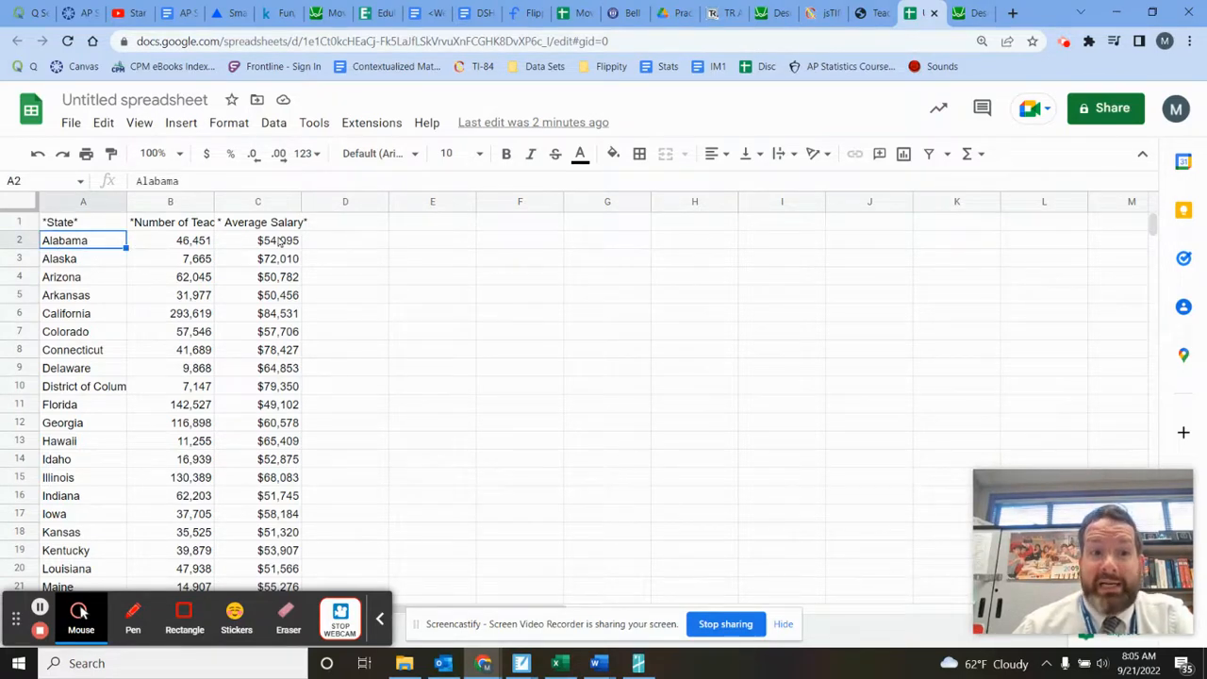
pyautogui.click(65, 243)
pyautogui.moveTo(68, 243)
pyautogui.mouseDown()
pyautogui.moveTo(248, 237)
pyautogui.moveTo(237, 345)
pyautogui.moveTo(263, 645)
pyautogui.moveTo(271, 485)
pyautogui.mouseUp()
pyautogui.hotkey('ctrl', 'c')
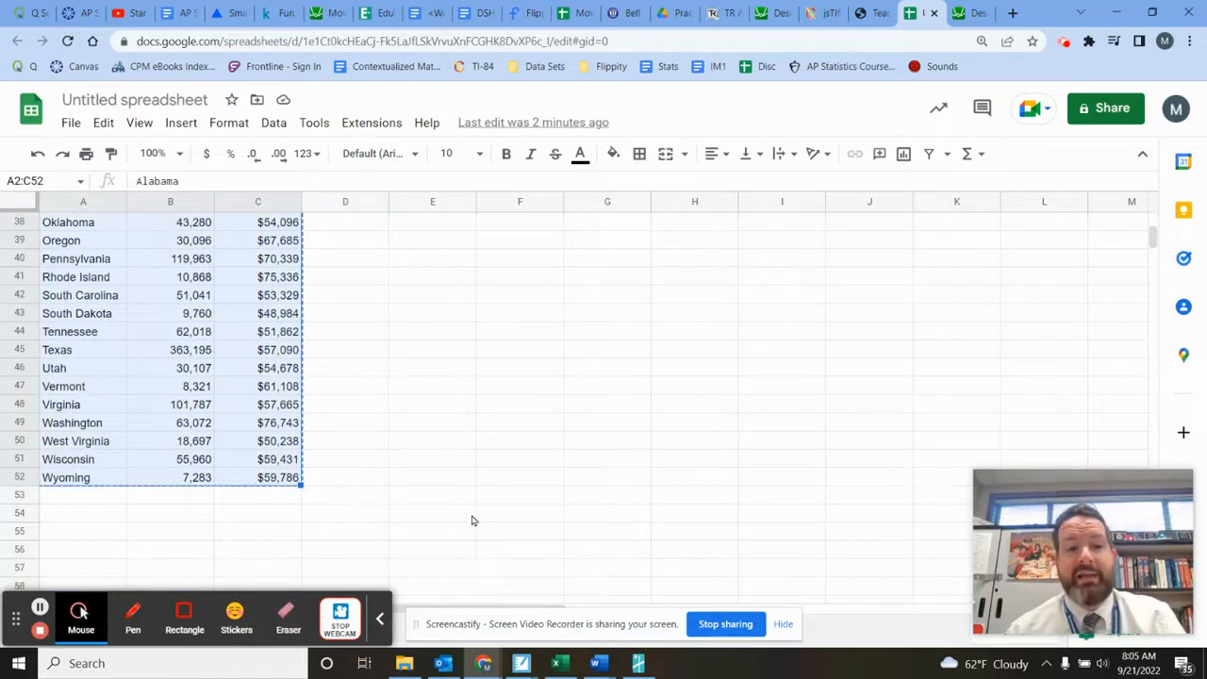
pyautogui.scroll(4, 452, 434)
pyautogui.scroll(5, 447, 422)
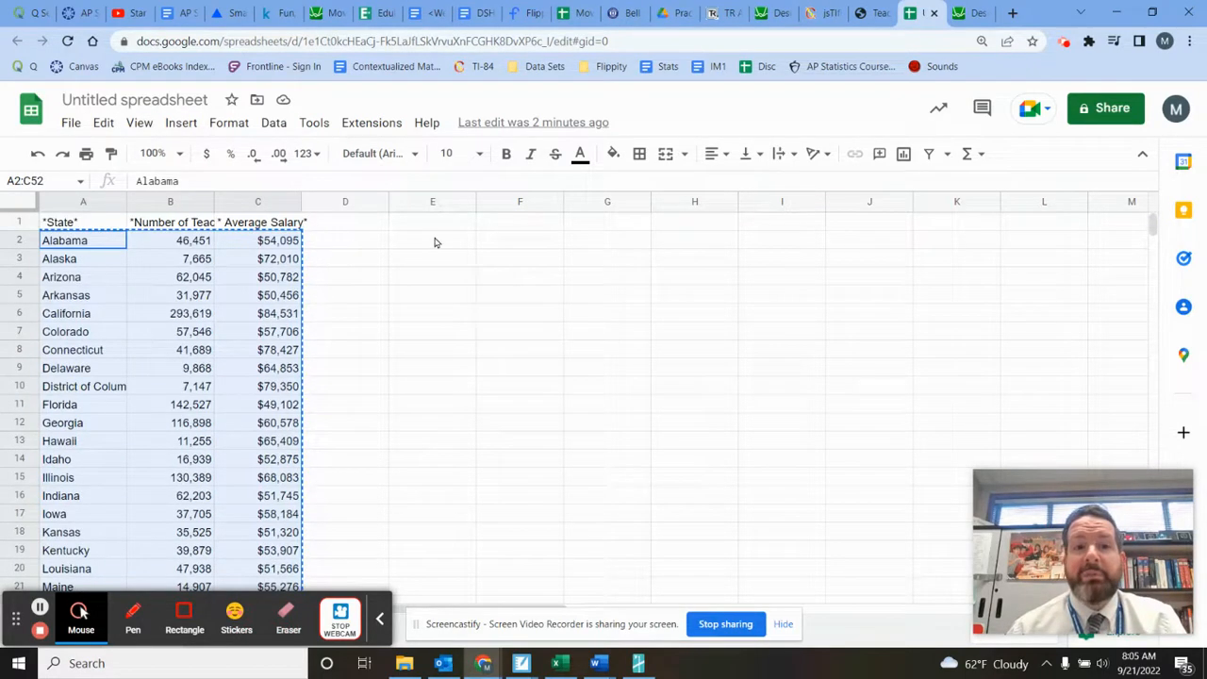
pyautogui.click(444, 250)
pyautogui.hotkey('ctrl', 'v')
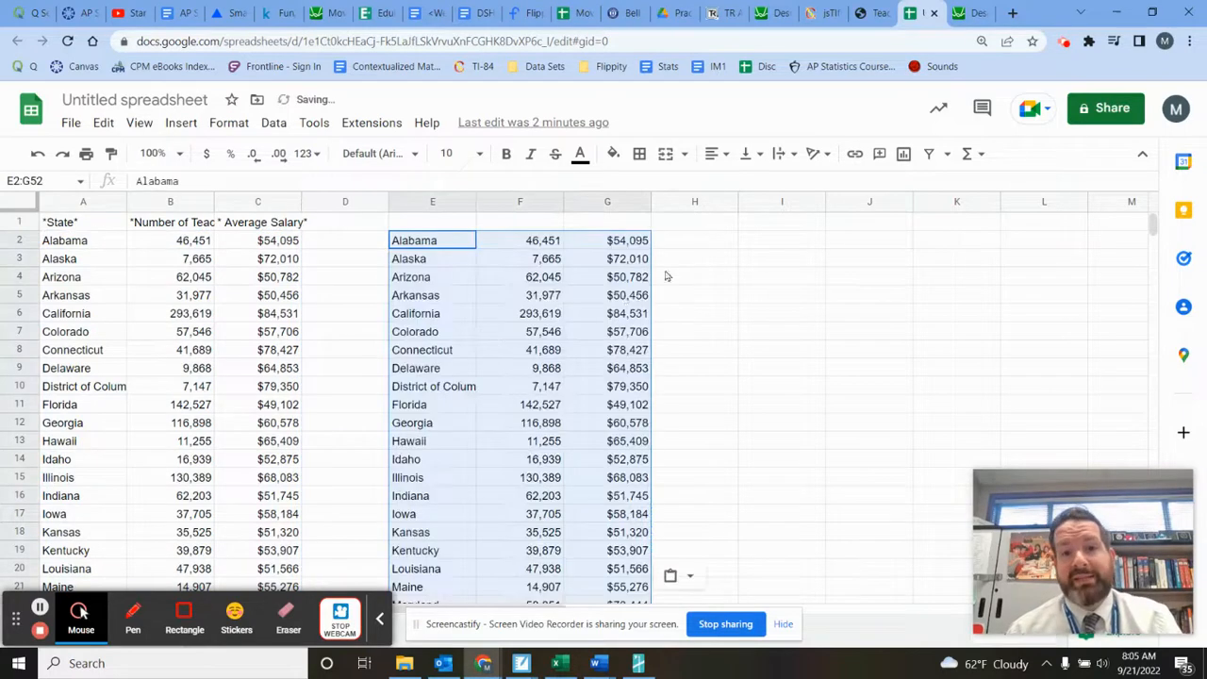
pyautogui.click(688, 245)
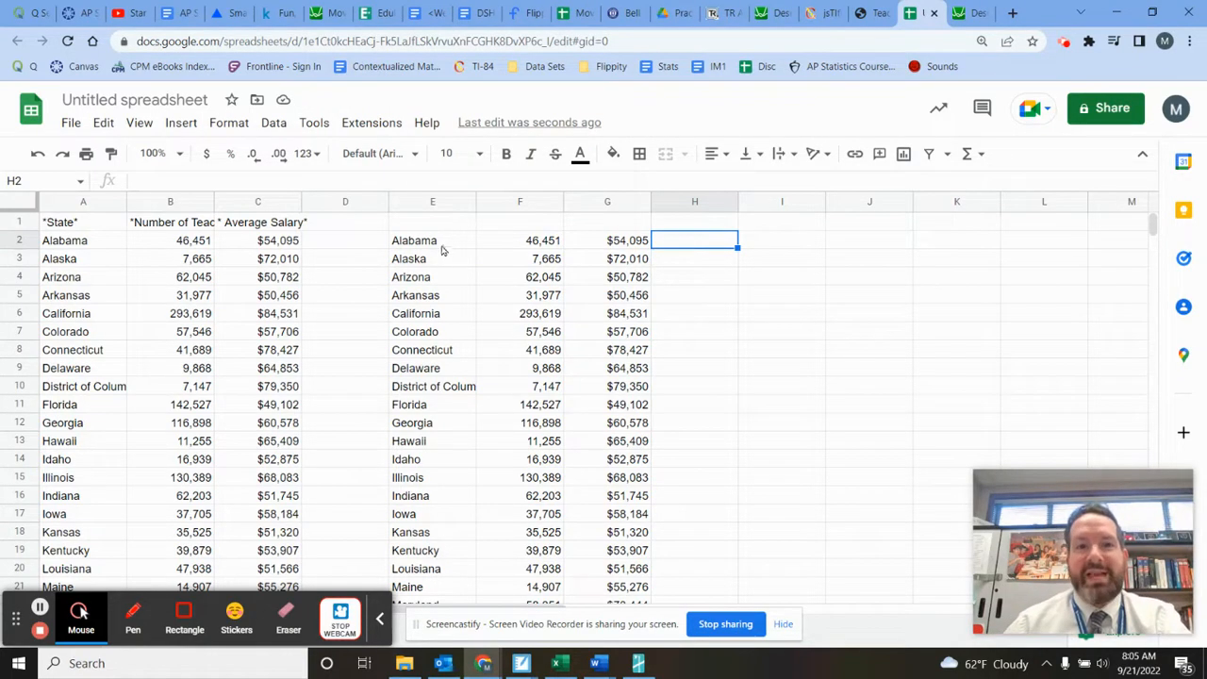
# Sort the pasted range E2:G52 by column F in A → Z order, without a header row
pyautogui.moveTo(439, 247); pyautogui.dragTo(636, 480)
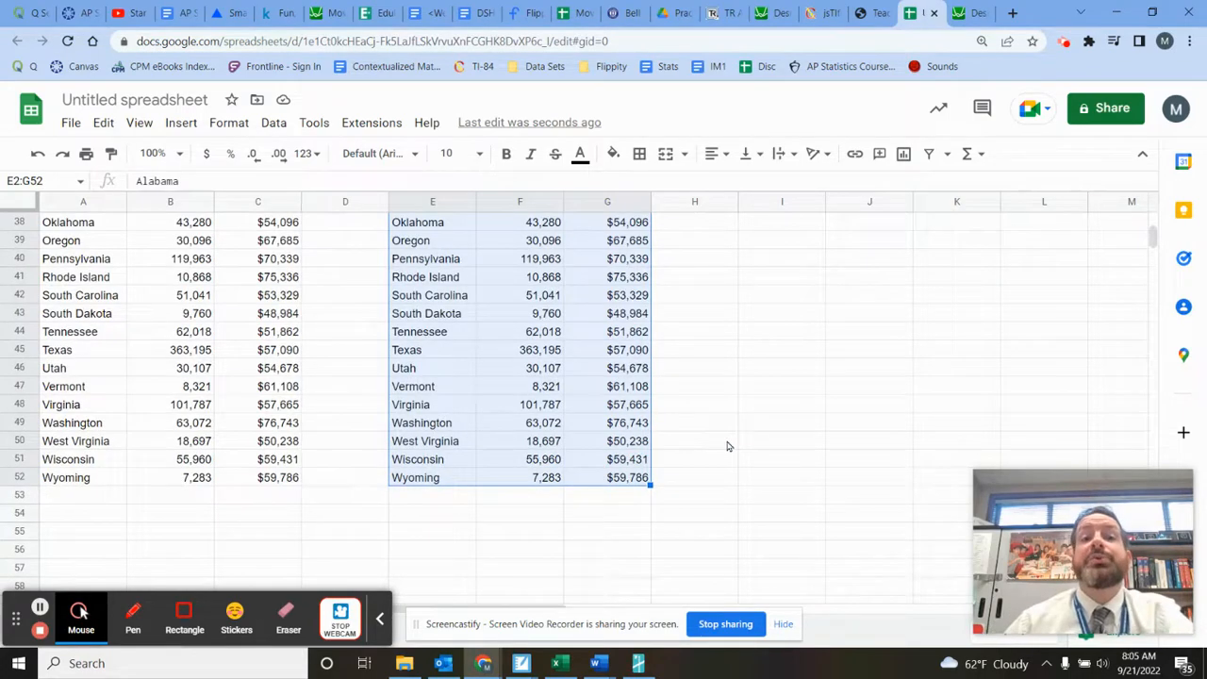
pyautogui.scroll(10, 727, 446)
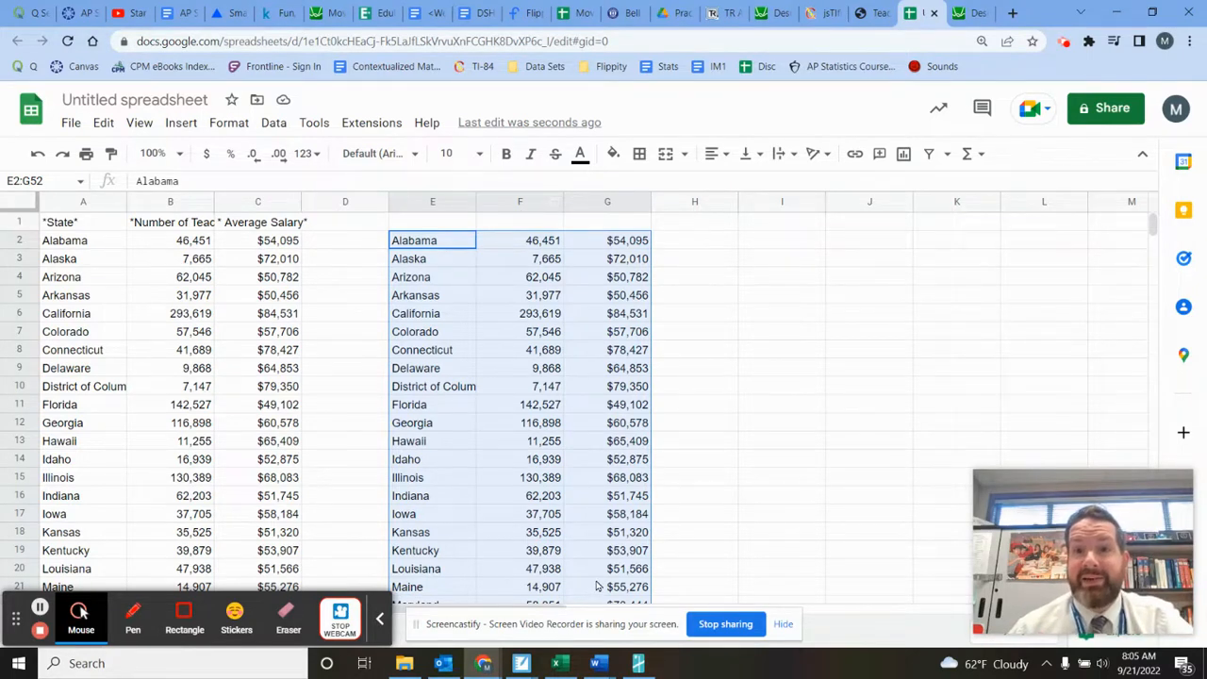
pyautogui.click(282, 124)
pyautogui.moveTo(333, 183)
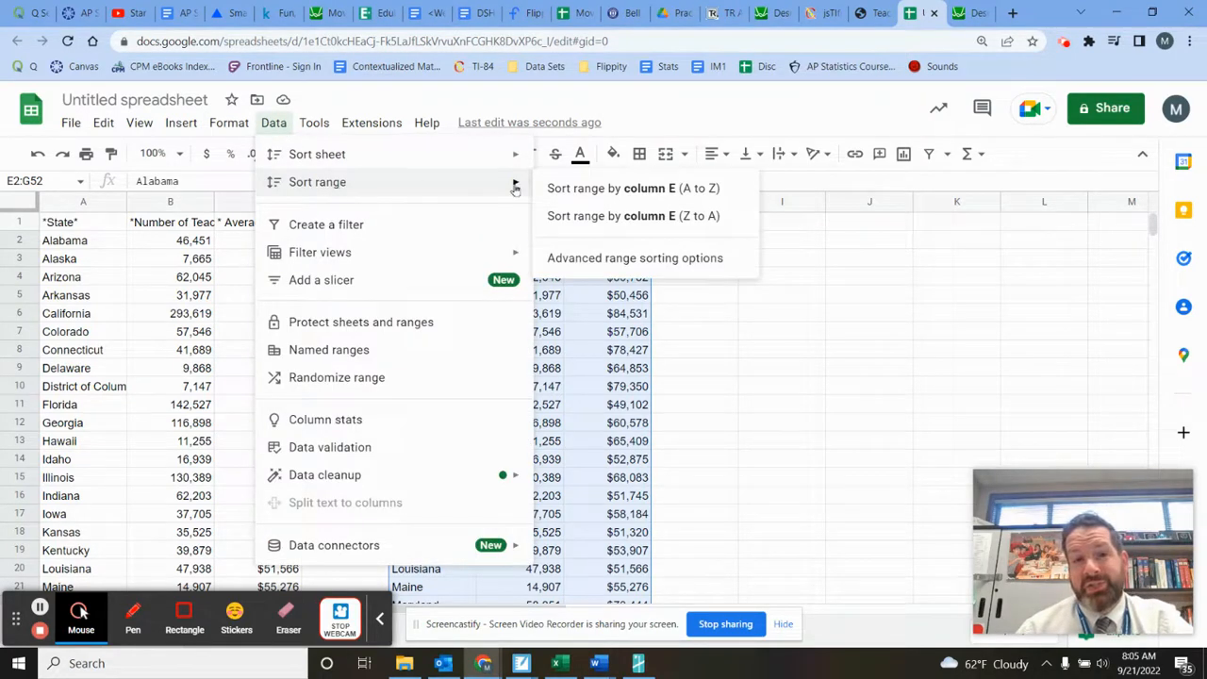
pyautogui.click(643, 260)
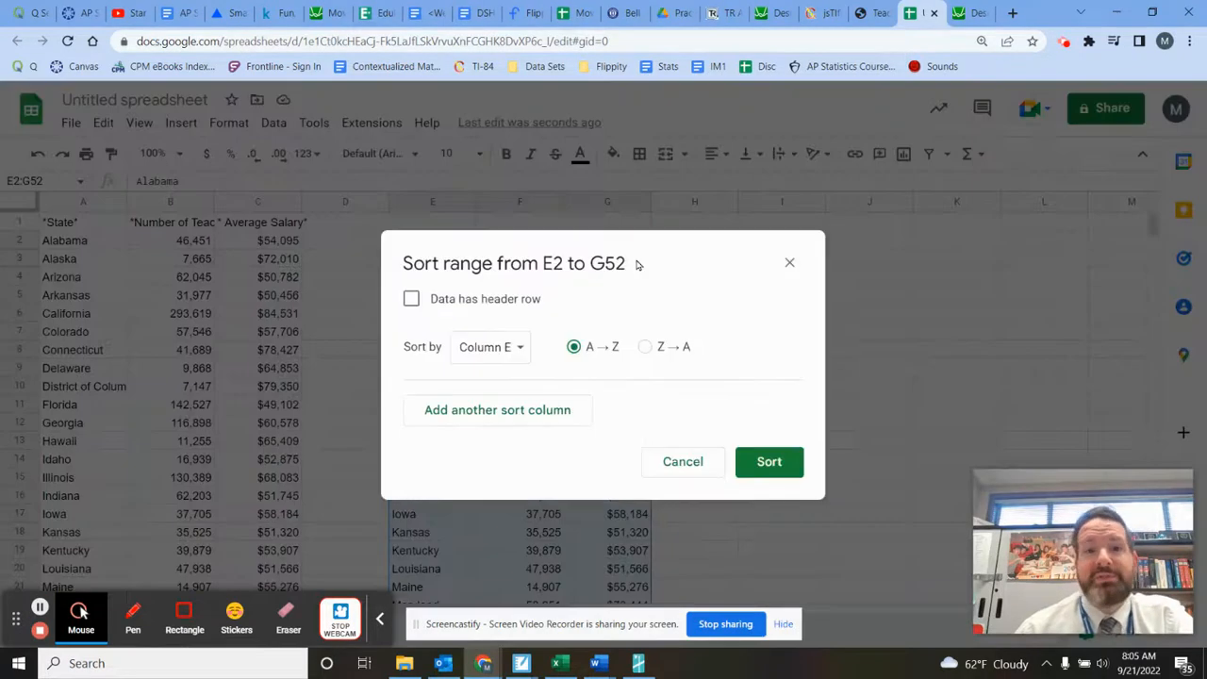
pyautogui.click(502, 351)
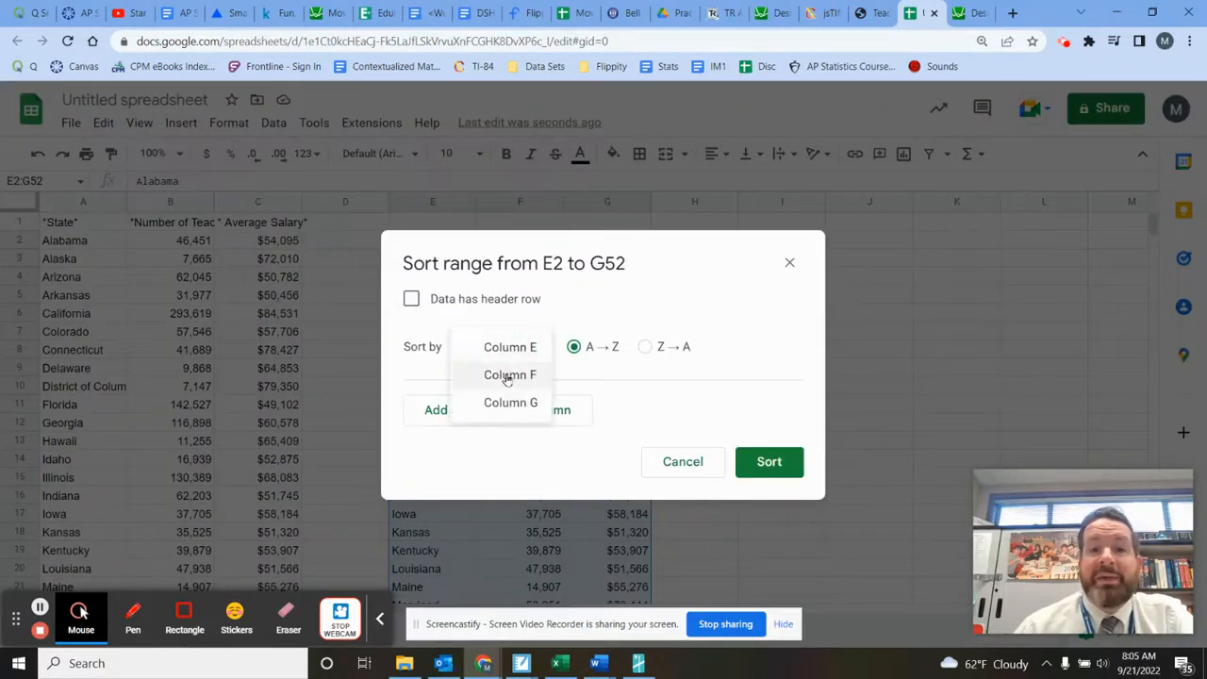
pyautogui.click(506, 376)
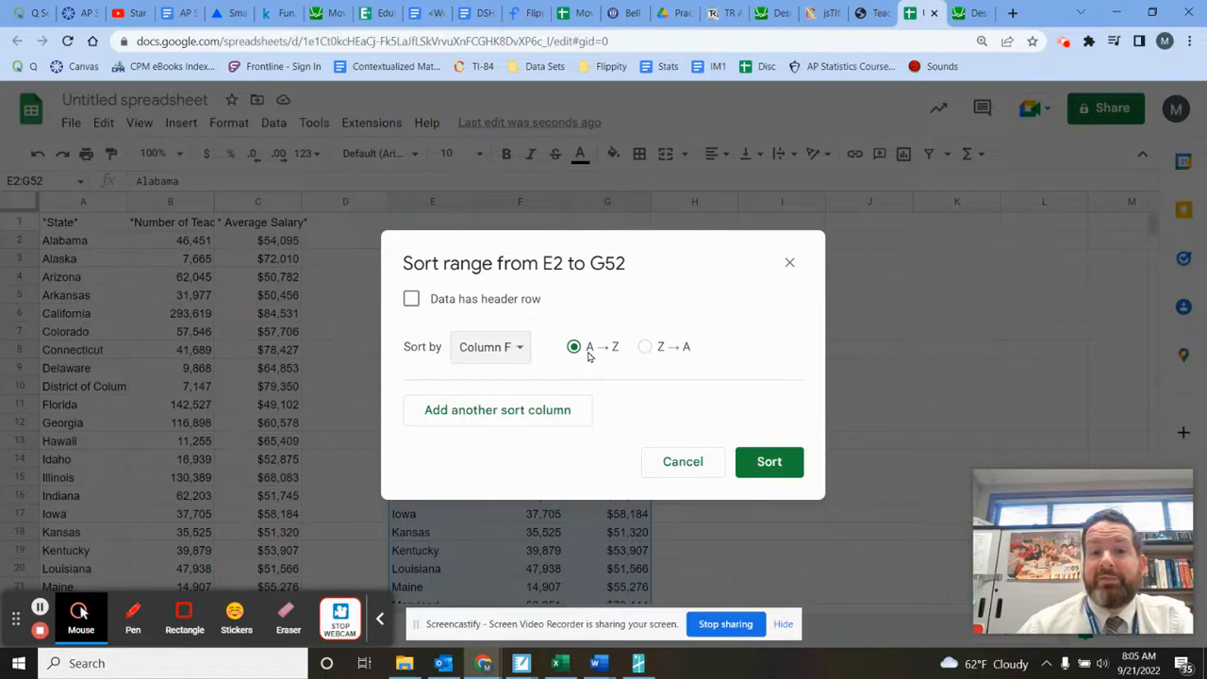
pyautogui.click(769, 462)
pyautogui.click(701, 247)
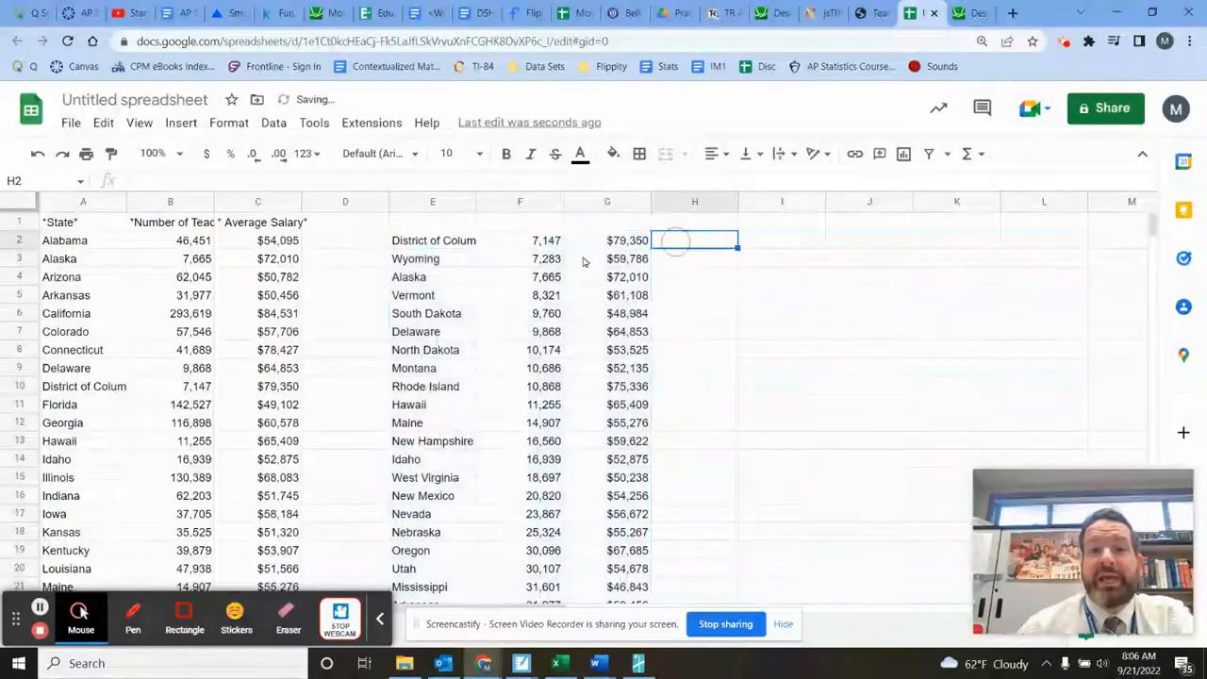
# Examine the sorted teacher numbers down column F, starting from cell F2, to check their order
pyautogui.click(552, 245)
pyautogui.press('Down')
pyautogui.press('Down')
pyautogui.press('Down')
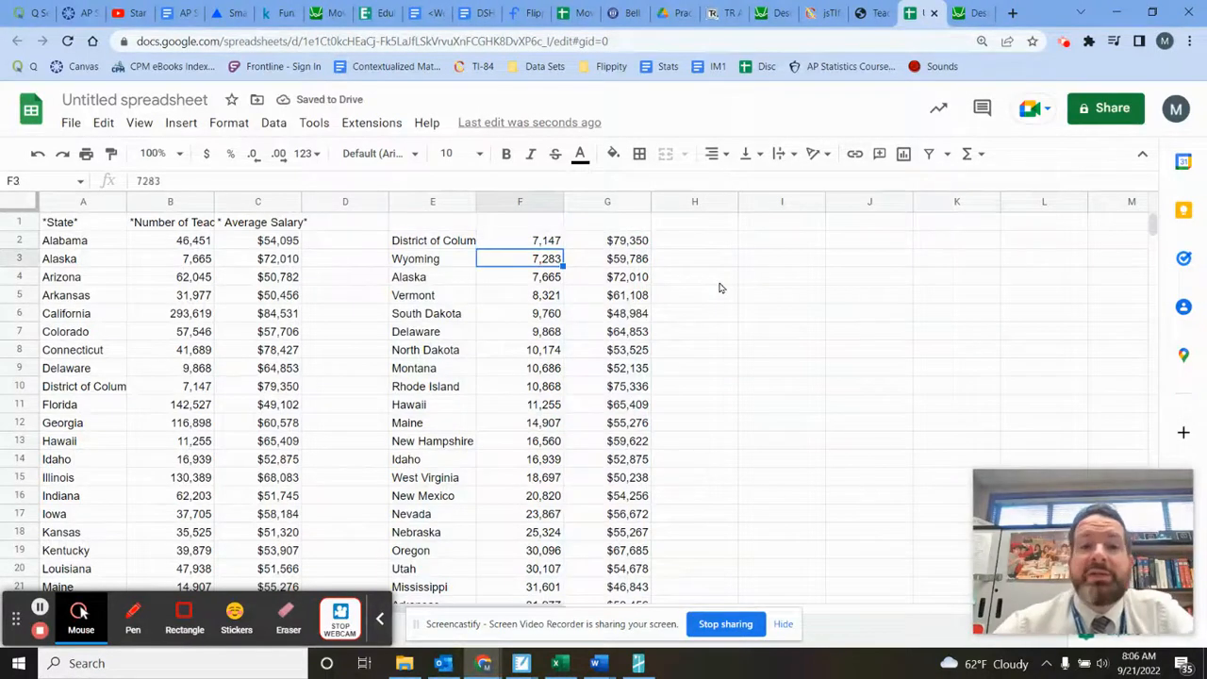
pyautogui.press('Down')
pyautogui.press('Down')
pyautogui.press('Down')
pyautogui.press('Down')
pyautogui.press('Down')
pyautogui.press('Down')
pyautogui.press('Down')
pyautogui.press('Down')
pyautogui.press('Down')
pyautogui.press('Down')
pyautogui.press('Down')
pyautogui.press('Down')
pyautogui.press('Down')
pyautogui.press('Down')
pyautogui.press('Down')
pyautogui.press('Down')
pyautogui.press('Down')
pyautogui.press('Down')
pyautogui.press('Down')
pyautogui.press('Down')
pyautogui.press('Down')
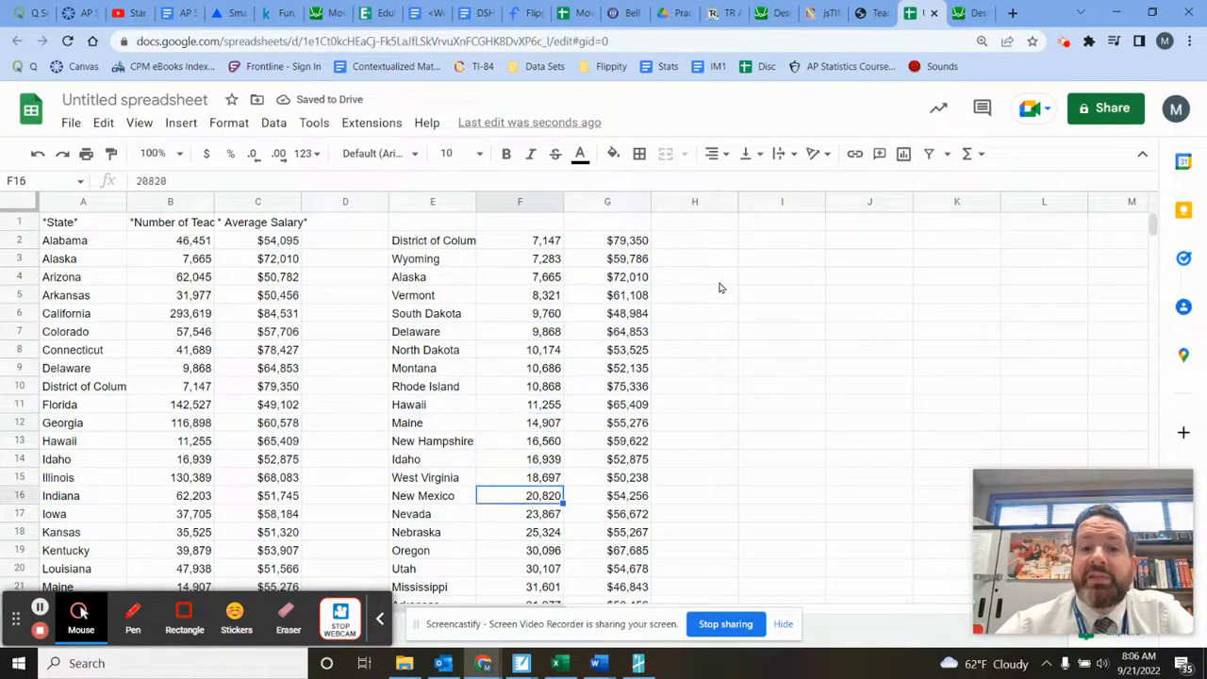
pyautogui.press('Down')
pyautogui.press('Down')
pyautogui.press('Down')
pyautogui.press('Down')
pyautogui.press('Down')
pyautogui.press('Down')
pyautogui.press('Down')
pyautogui.press('Down')
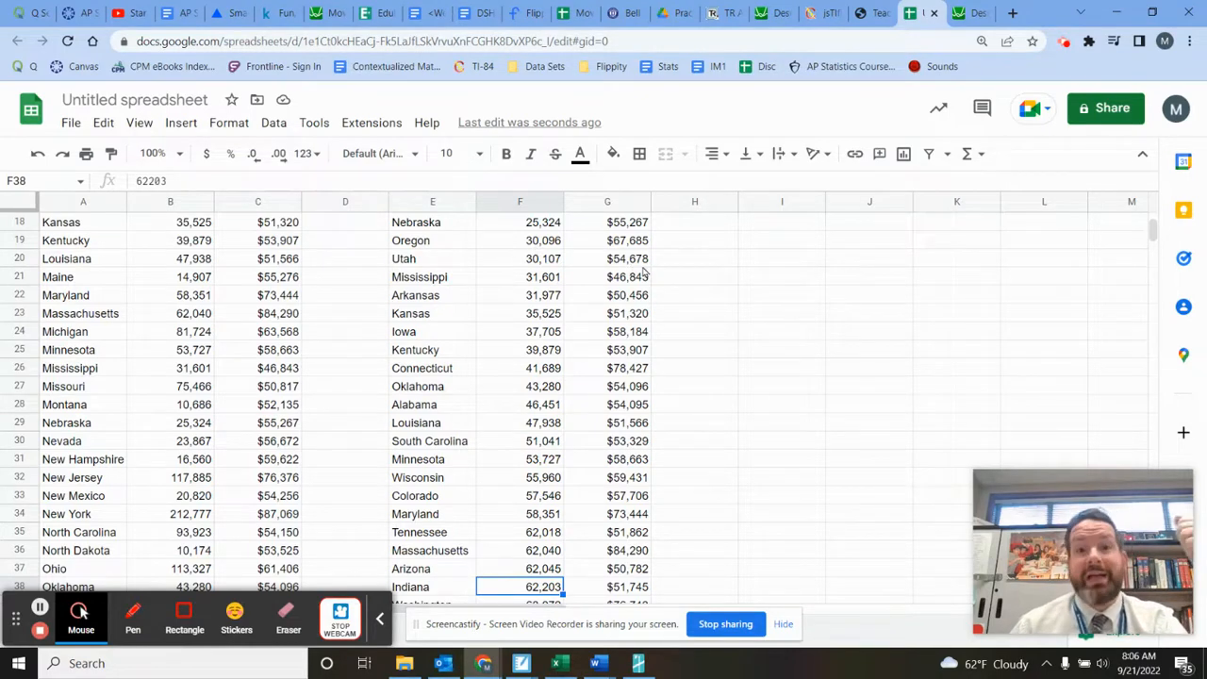
pyautogui.scroll(5, 542, 350)
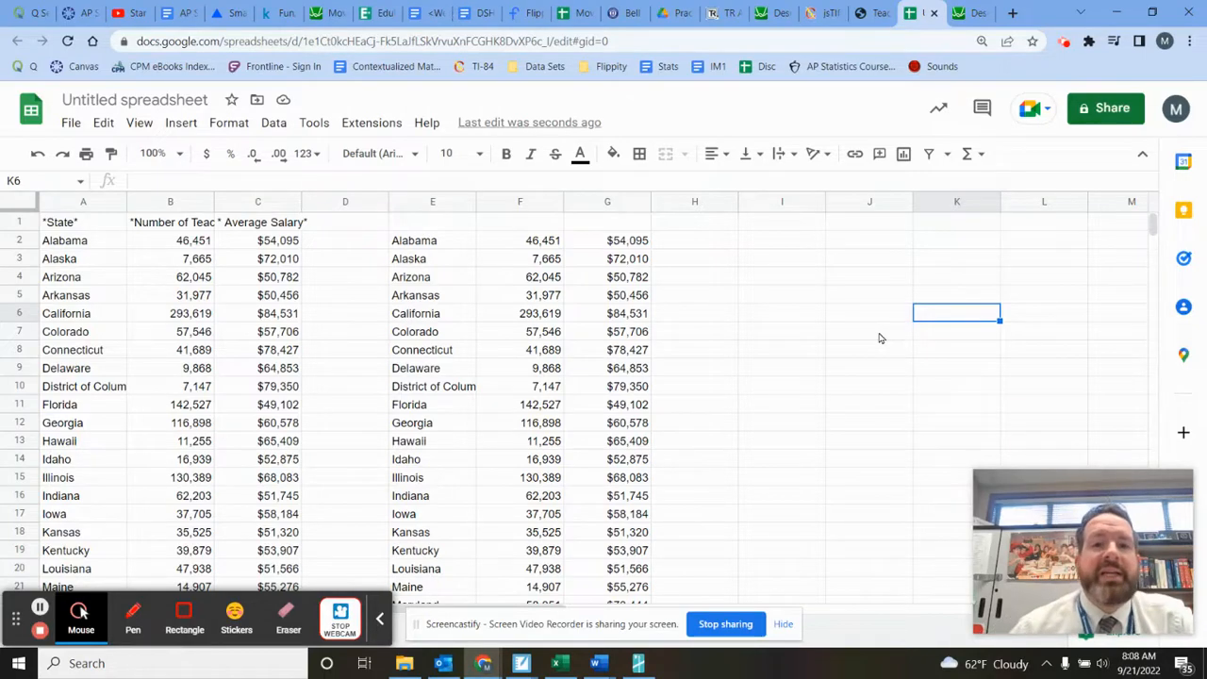
# Set the number format of the pasted teacher counts and salaries in F2:G52 to Automatic
pyautogui.moveTo(519, 247); pyautogui.dragTo(638, 561)
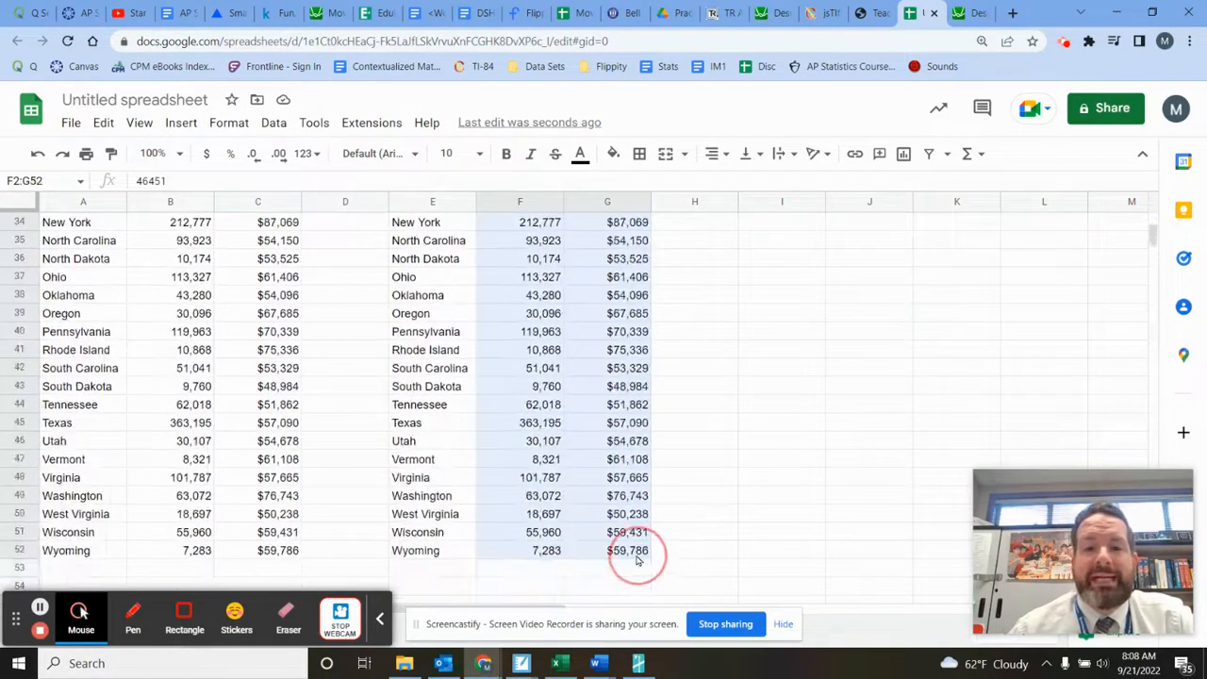
pyautogui.click(229, 122)
pyautogui.moveTo(252, 201)
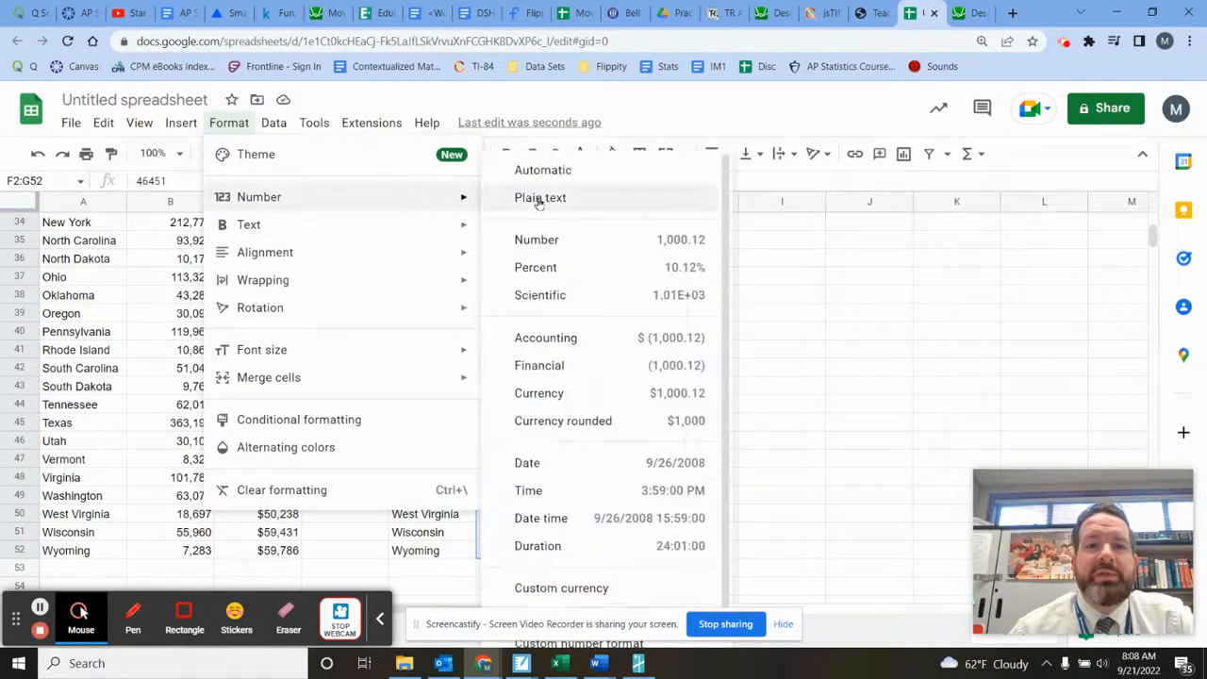
pyautogui.click(542, 170)
pyautogui.click(694, 277)
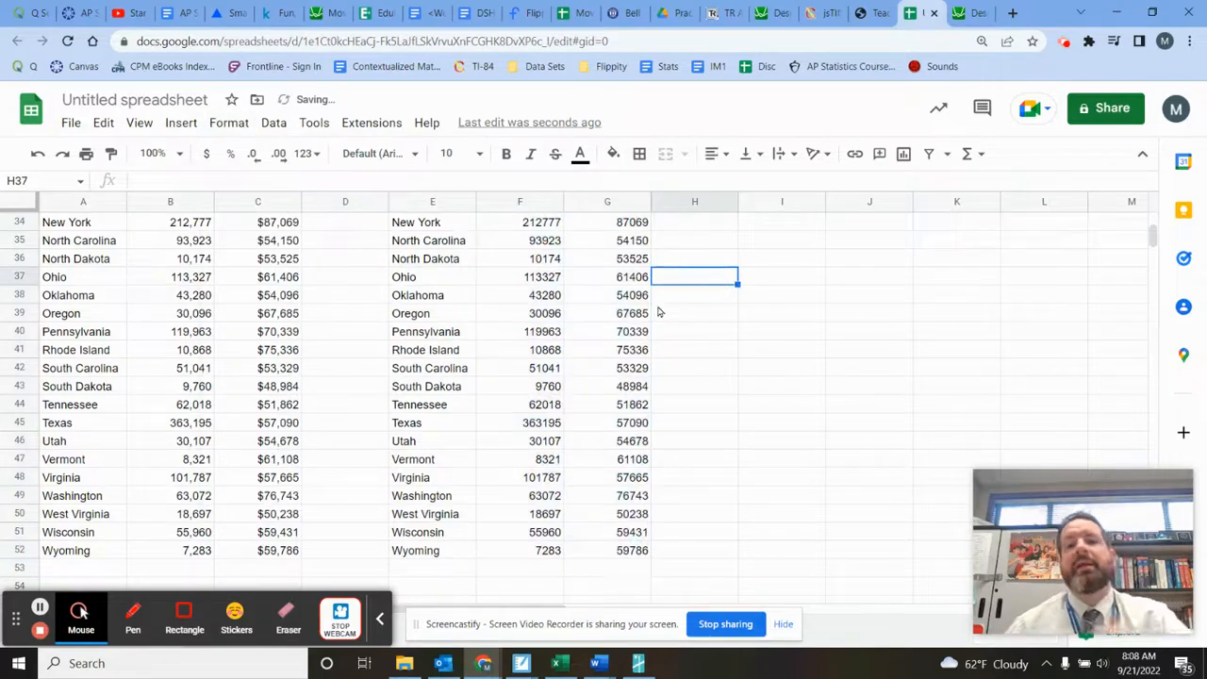
pyautogui.scroll(10, 658, 312)
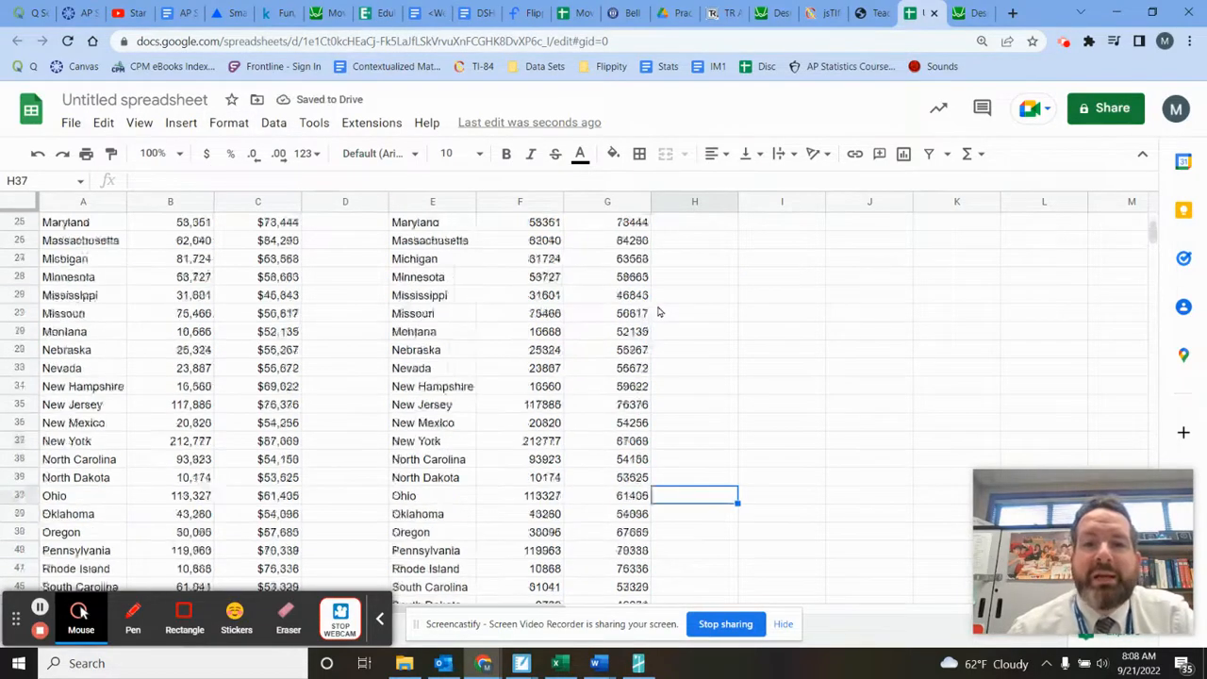